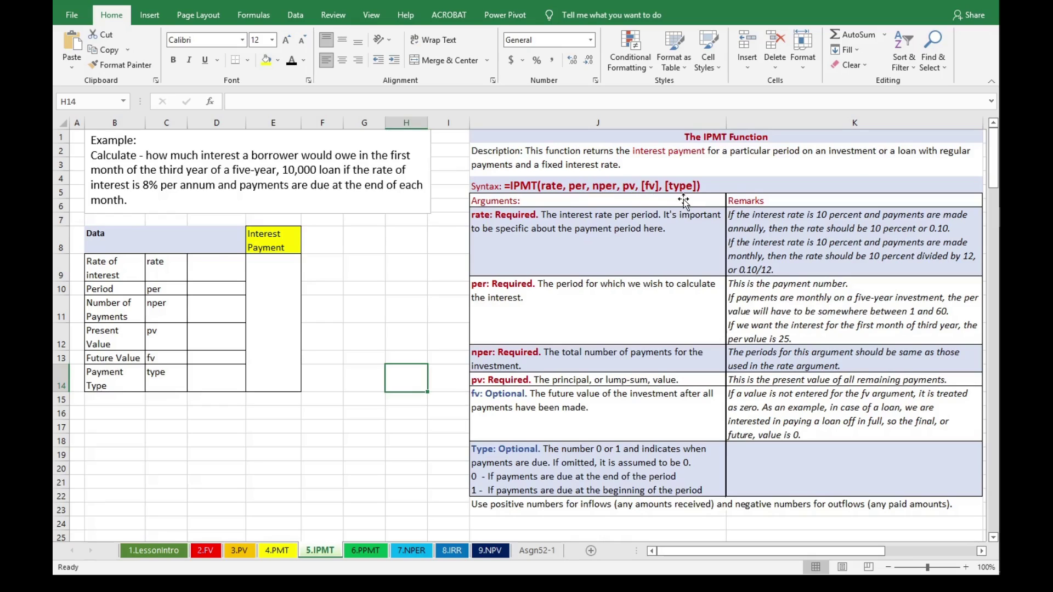
Highlight the phrase "in the first month of the third year" in the example text box.
left_click(520, 242)
left_click(436, 257)
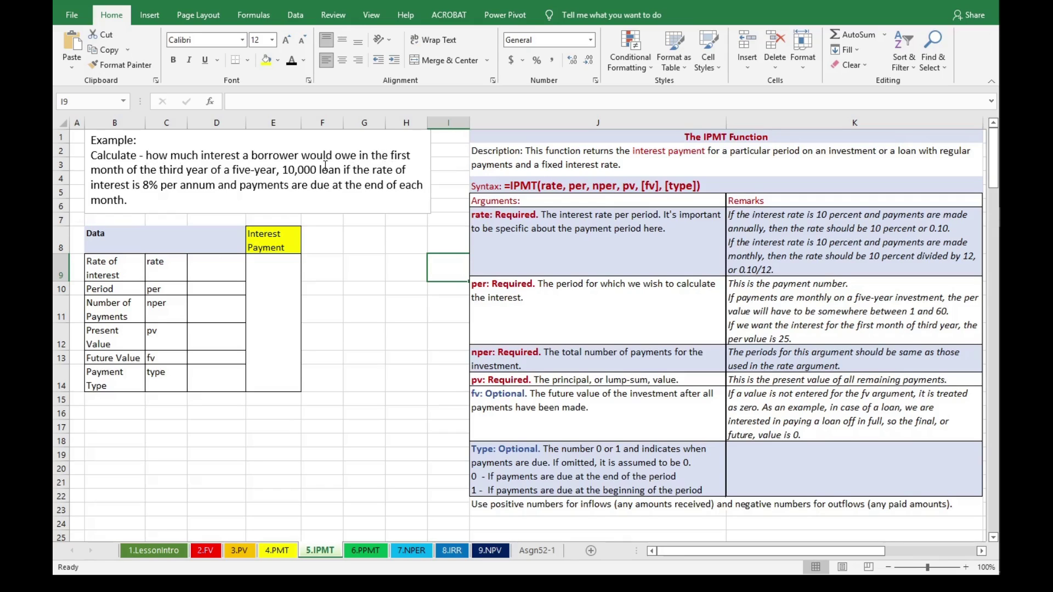
left_click_drag(359, 157, 208, 172)
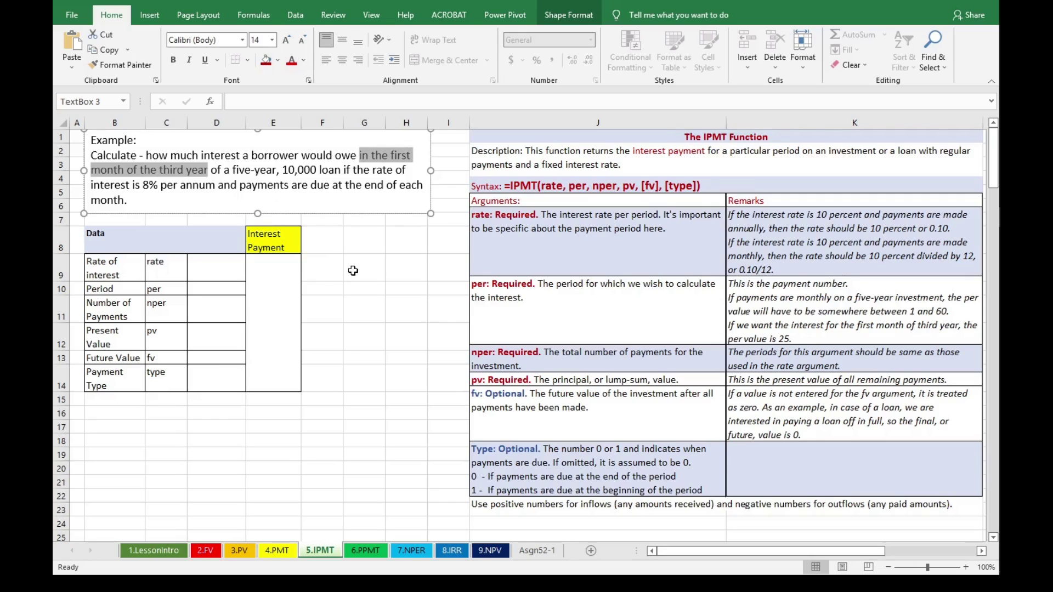
Enter 8% as the rate of interest in D9 and 25 as the period in D10.
left_click(216, 270)
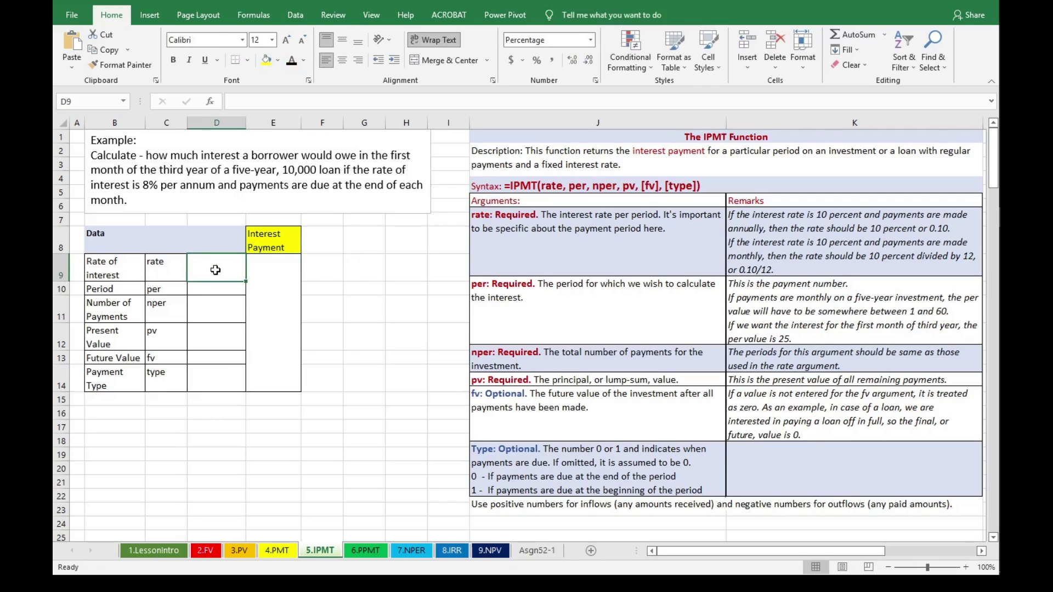
type("8")
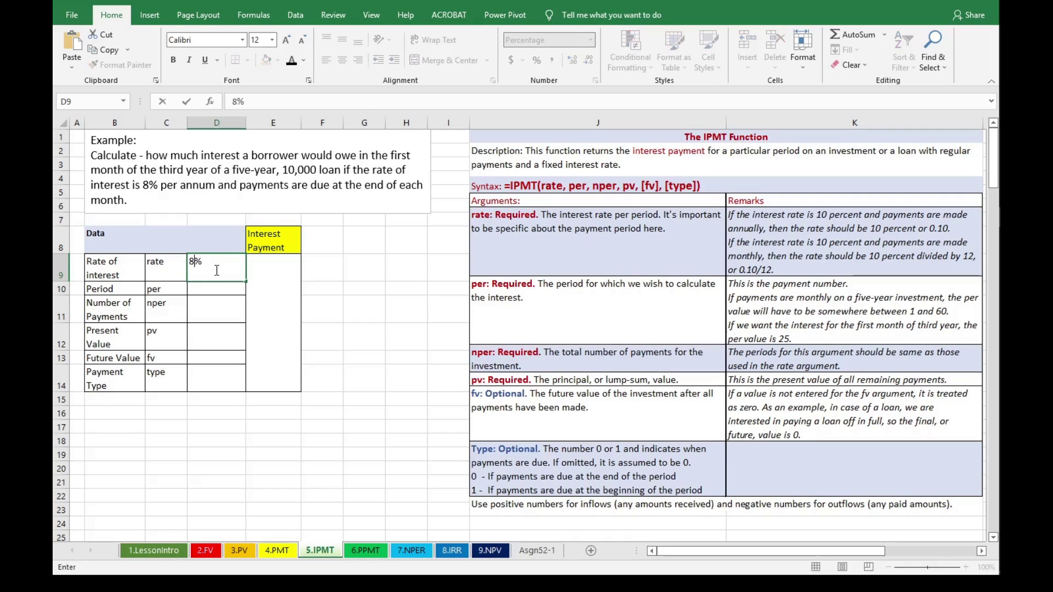
key("Return")
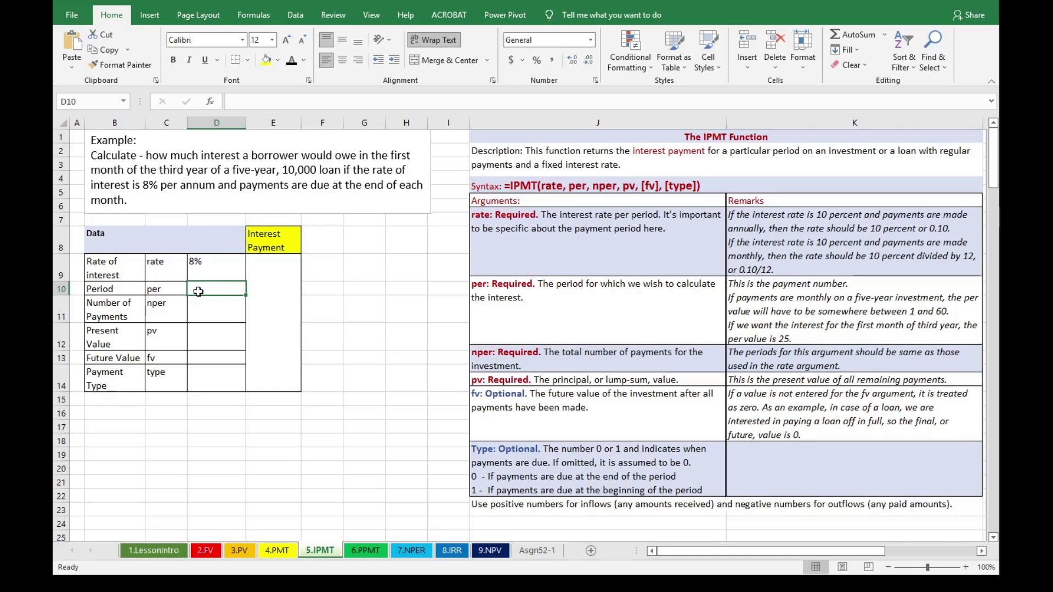
type("25")
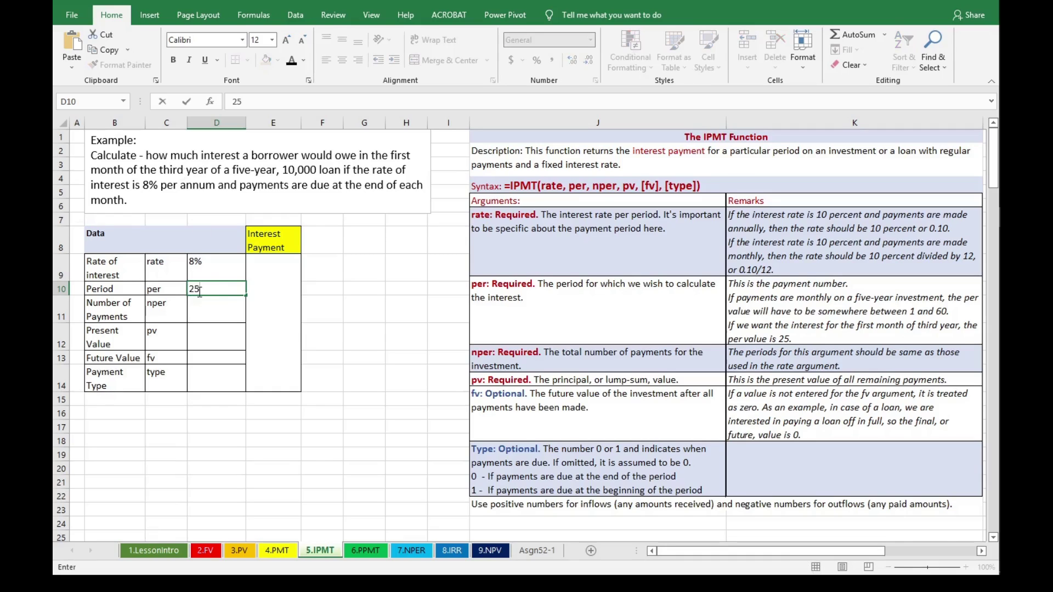
key("Return")
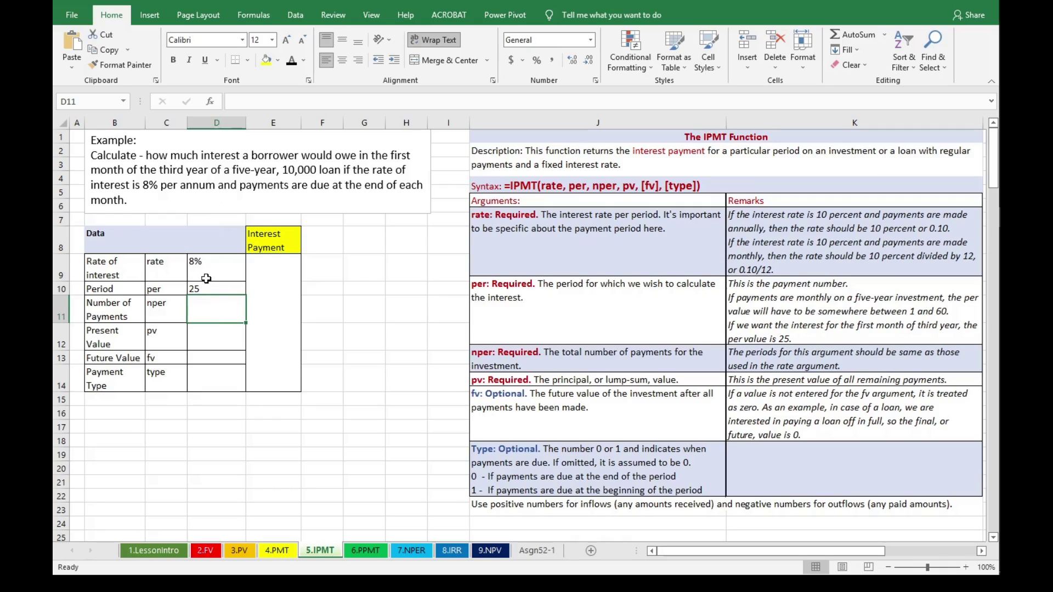
Calculate the number of payments in D11 with the formula =5*12.
type("=5*60")
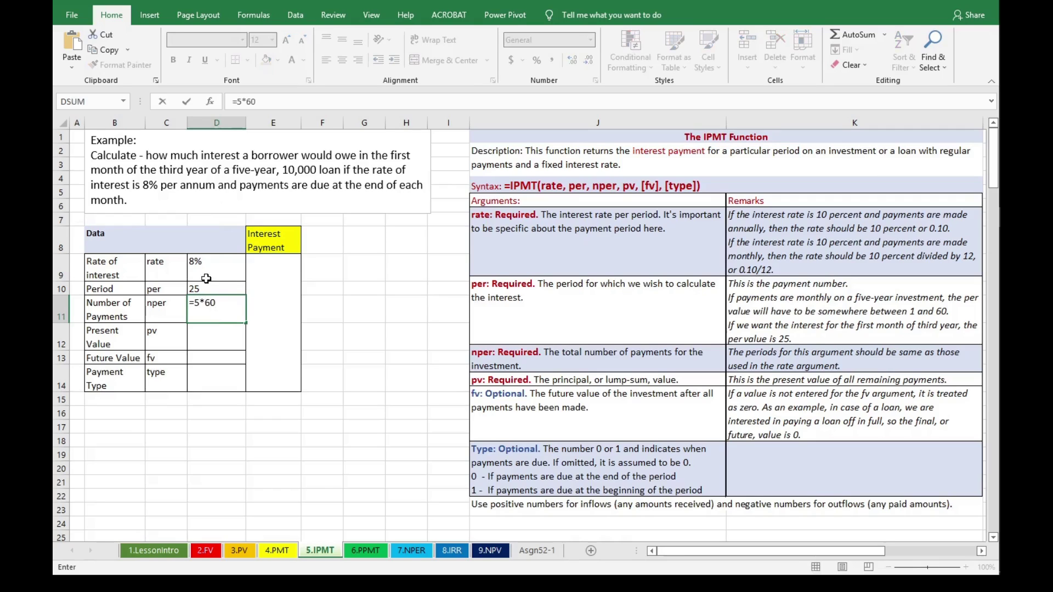
key("BackSpace")
key("BackSpace")
type("12")
key("Return")
Enter 10000 as the present value in D12, and 0 for both the future value in D13 and payment type in D14.
type("0")
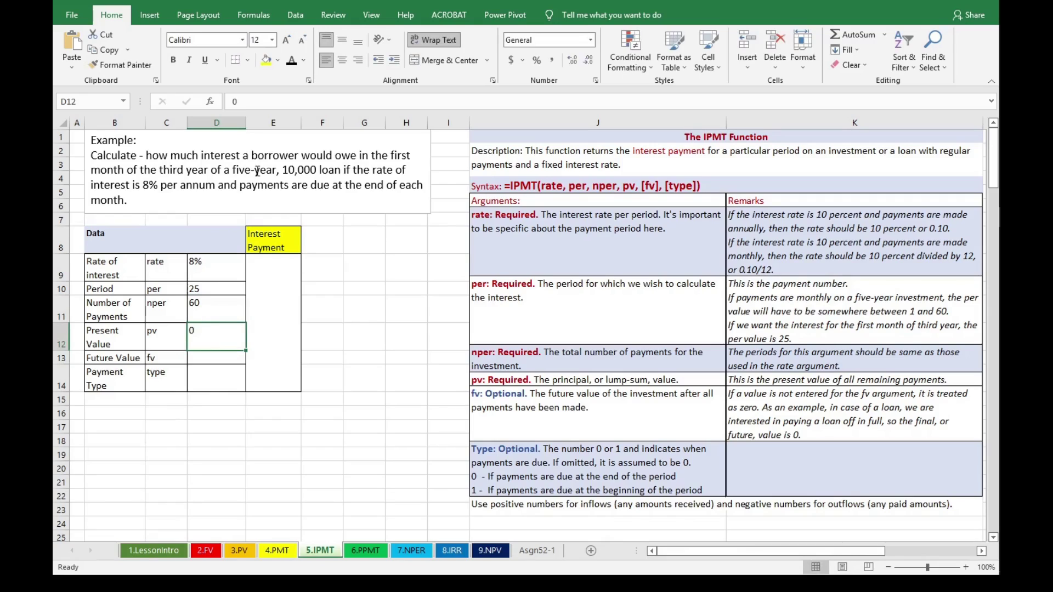
type("10000")
key("Return")
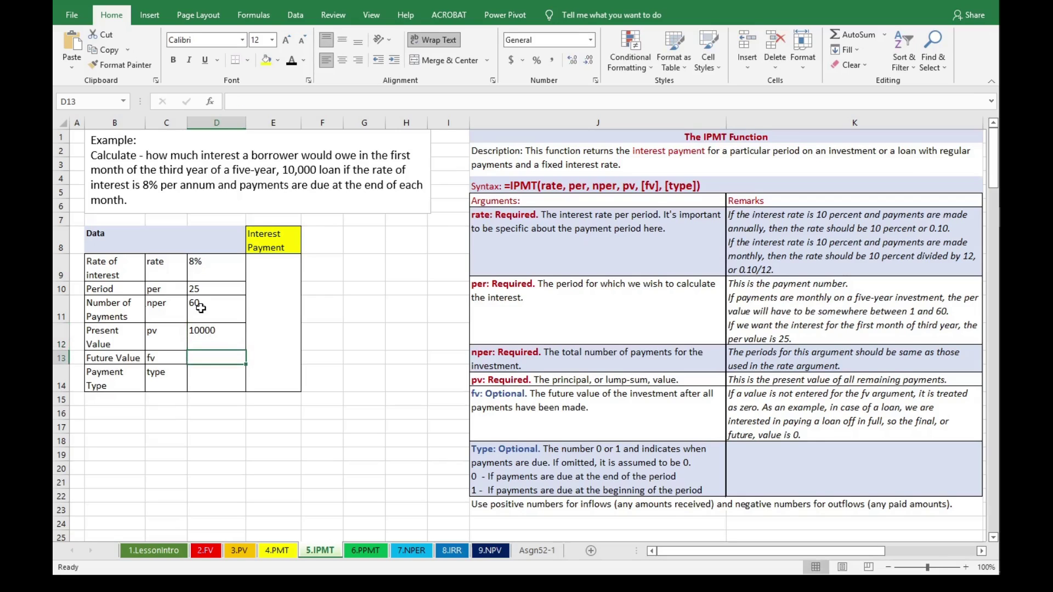
type("0")
key("Return")
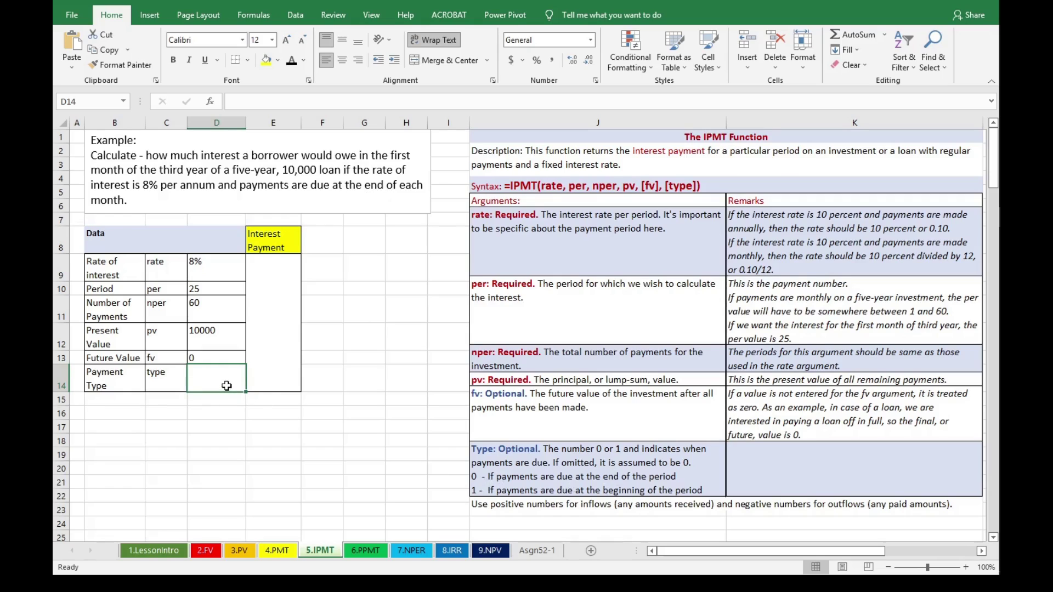
type("0")
key("Return")
Start an IPMT formula in the merged Interest Payment cell E9, with D9/12 as the rate and D10 as the period.
left_click(267, 344)
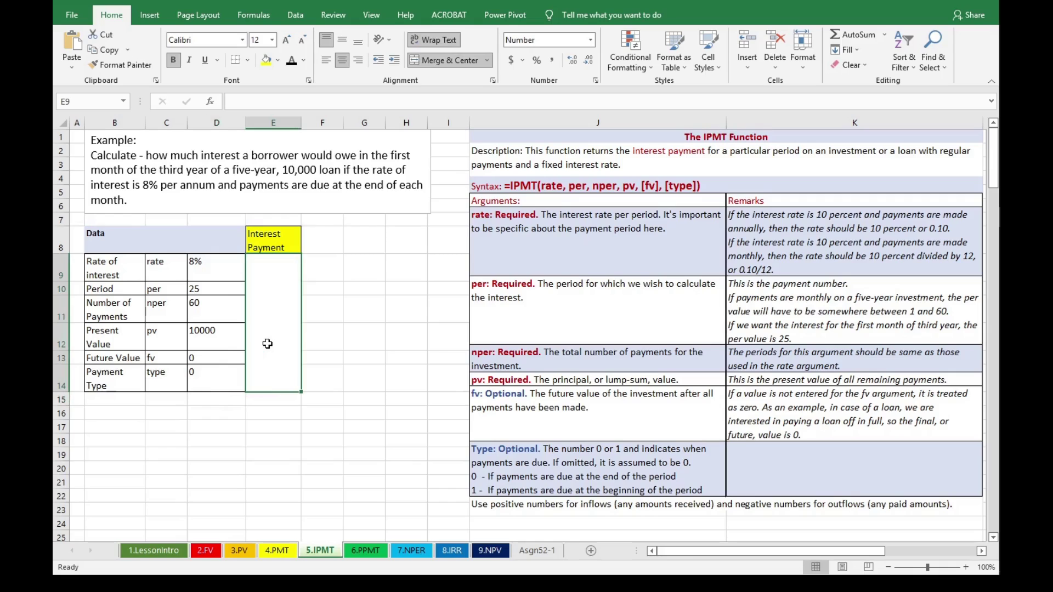
type("=")
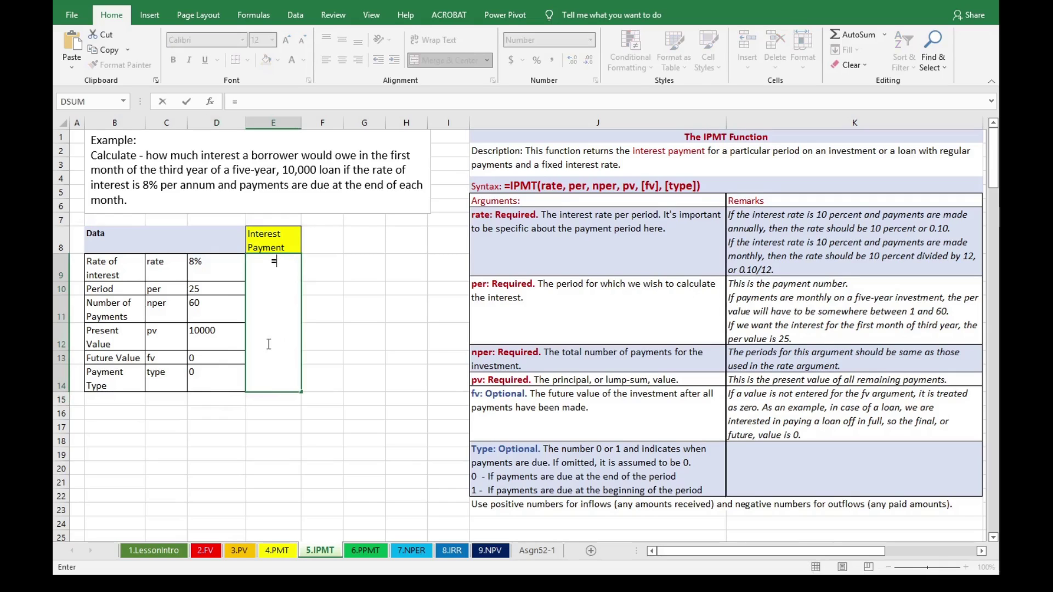
type("IPMT")
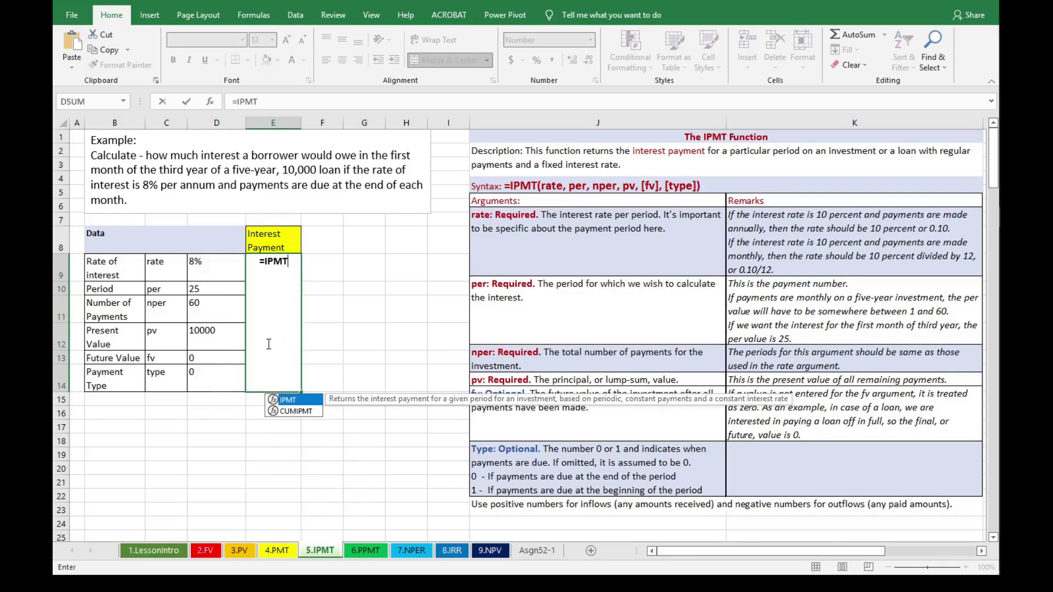
type("(")
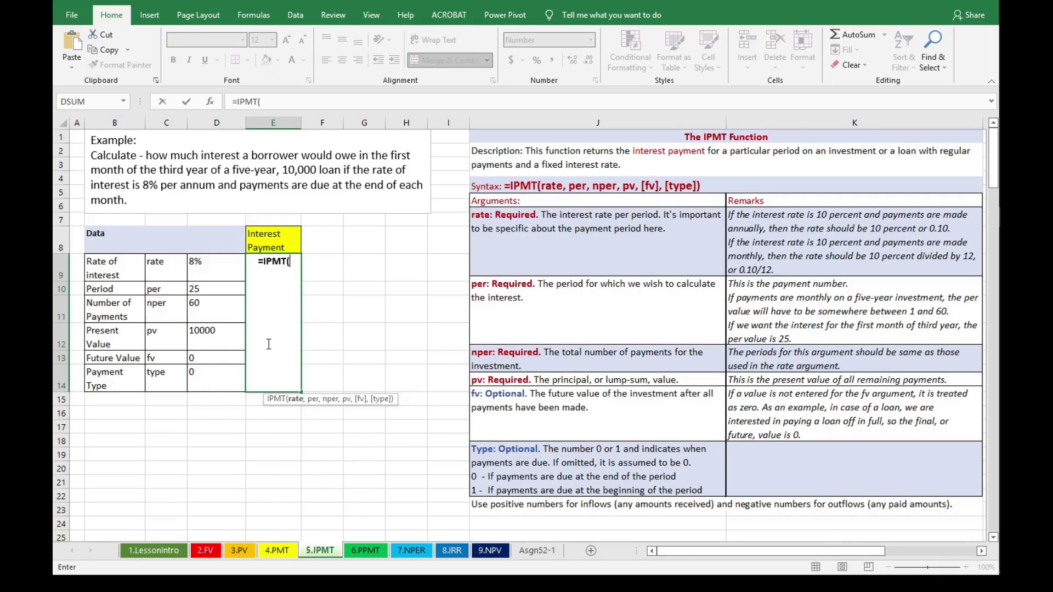
left_click(199, 272)
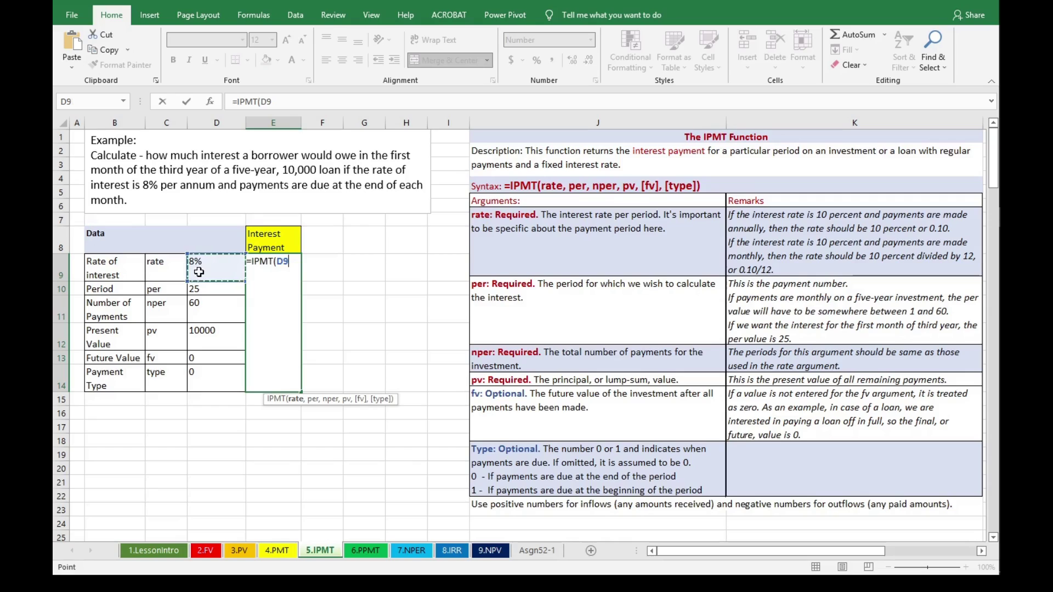
type("/12")
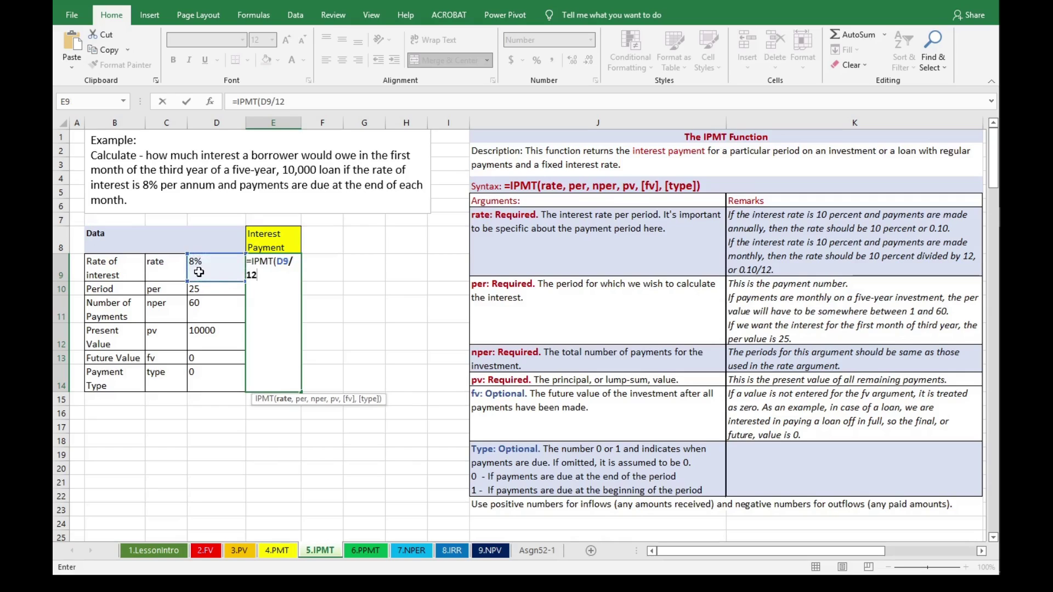
type(",")
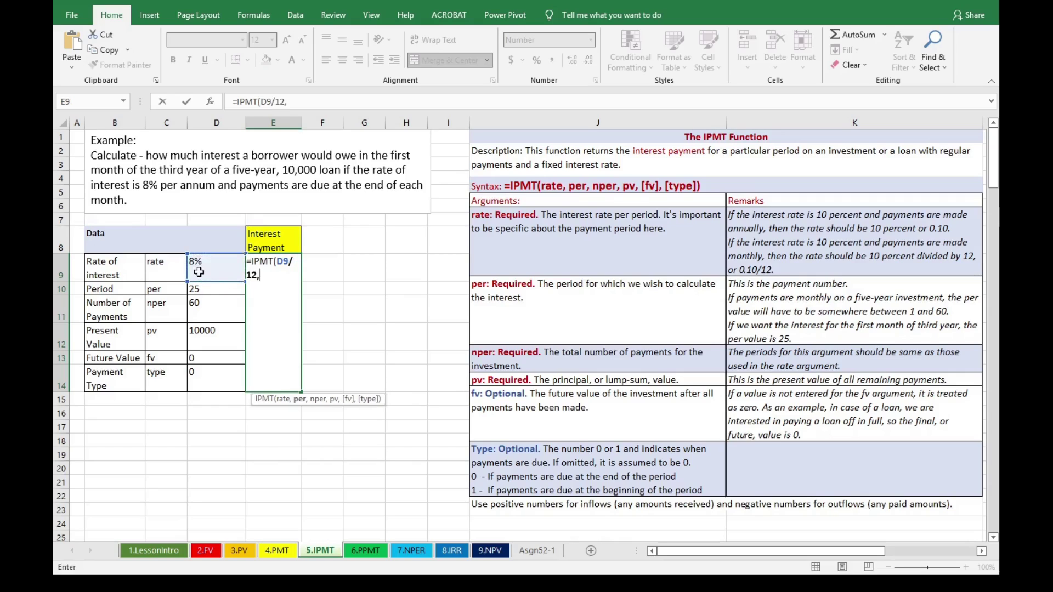
left_click(208, 286)
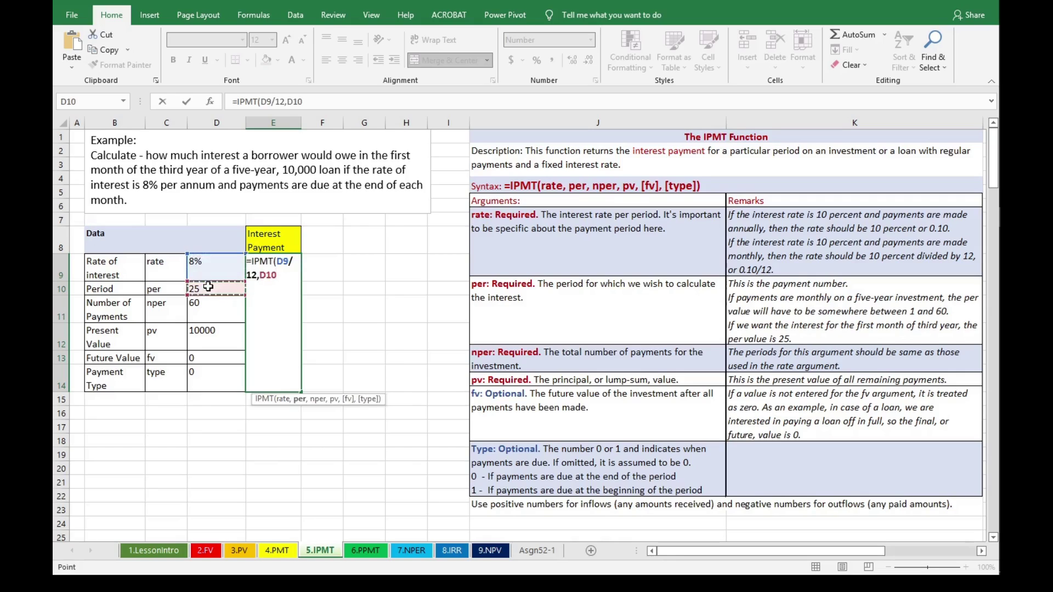
type(",")
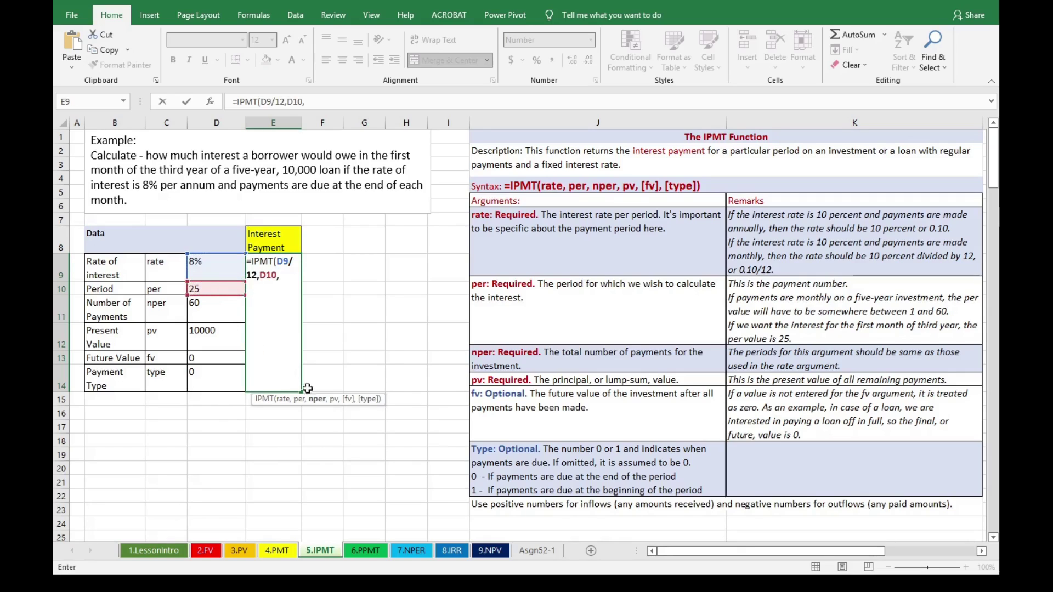
Complete the IPMT formula with D11 as nper, D12 as pv, D13 as fv and D14 as type.
left_click(223, 317)
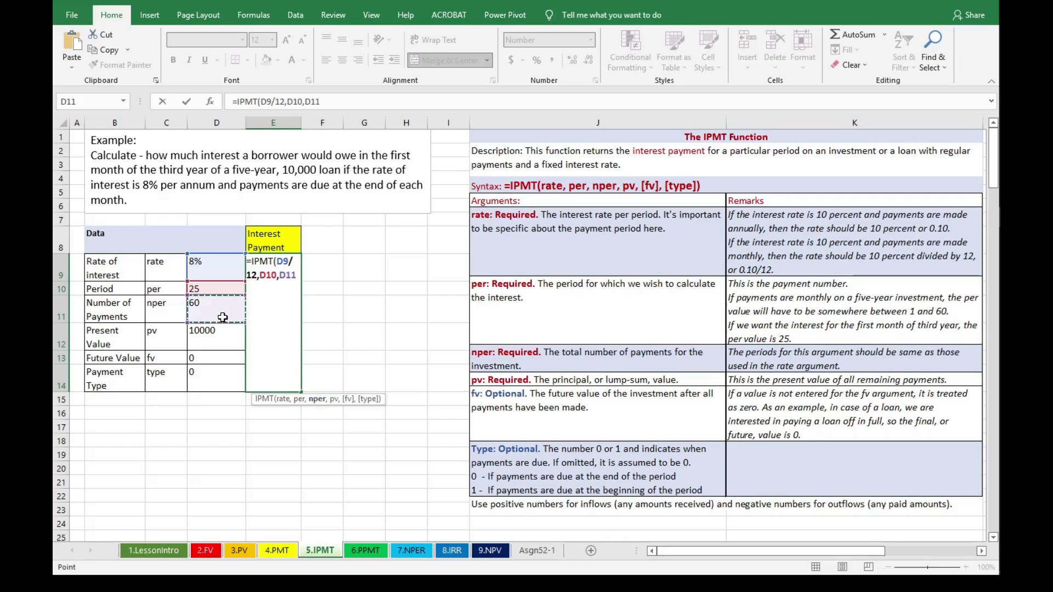
type(",")
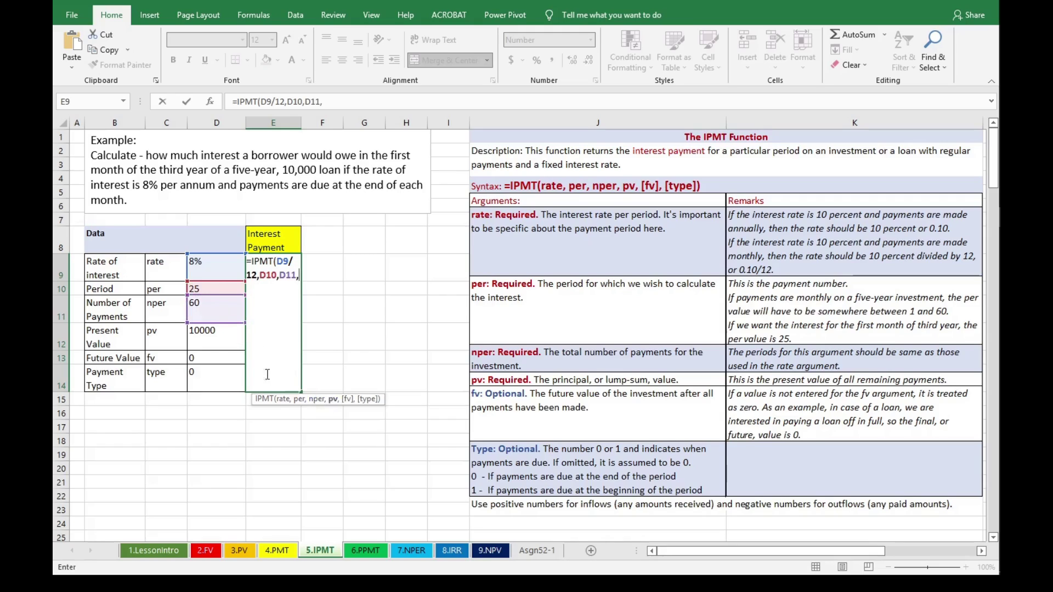
left_click(221, 341)
type(",")
left_click(221, 358)
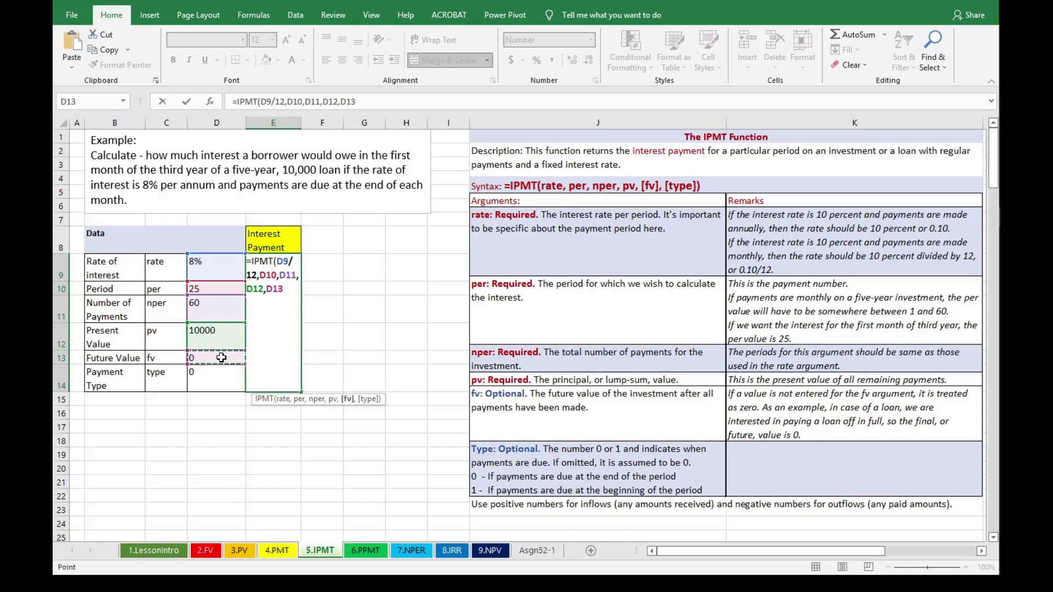
type(",")
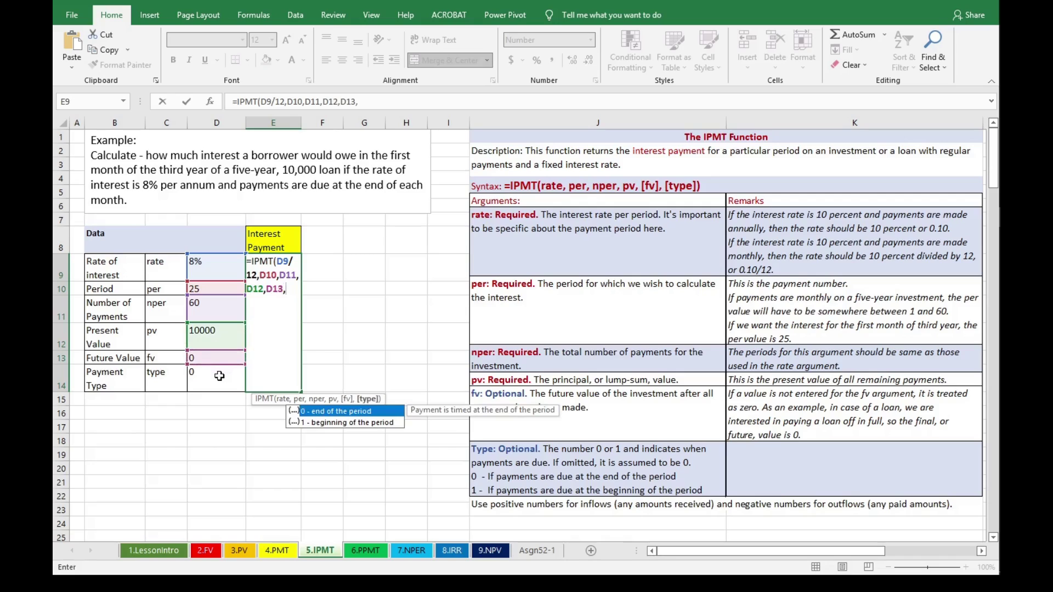
left_click(219, 376)
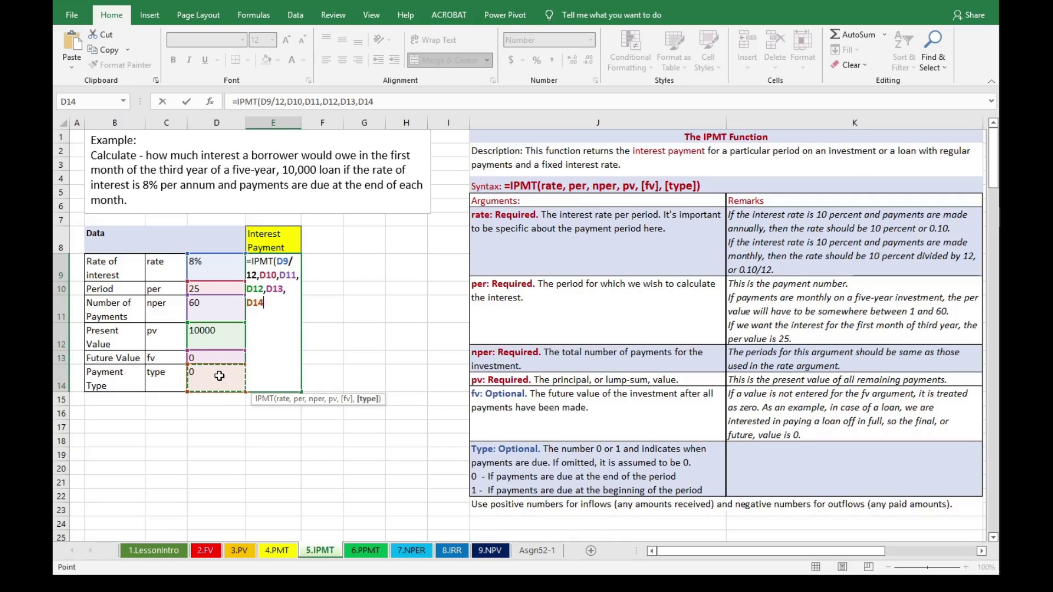
type(")")
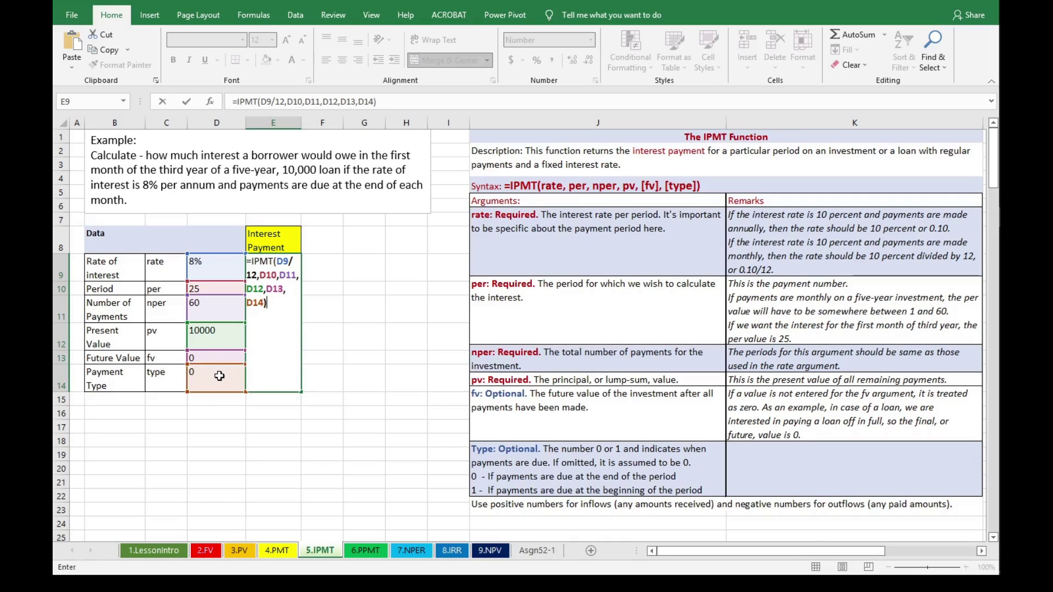
key("Return")
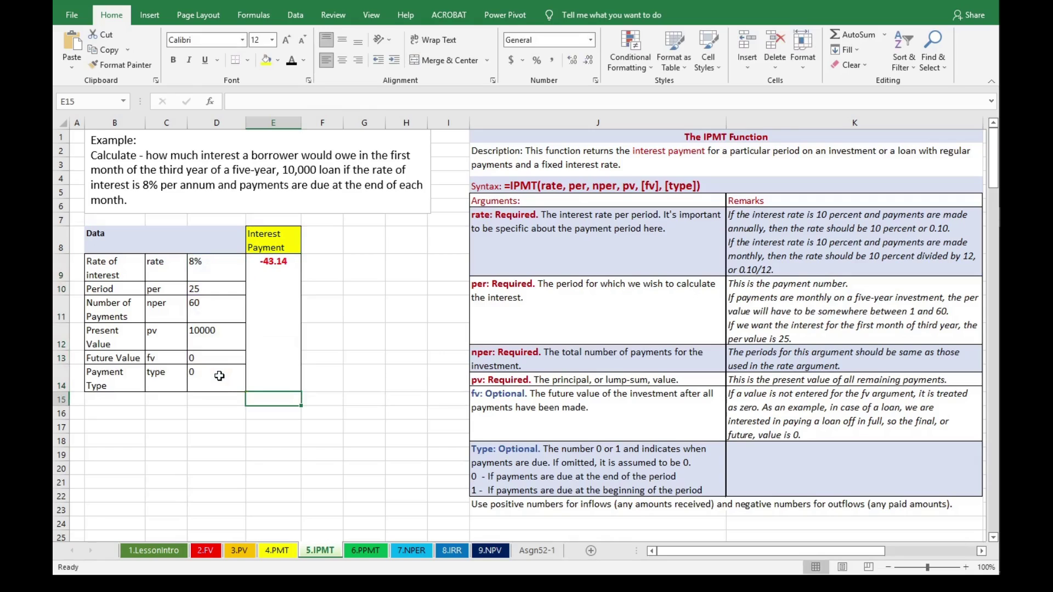